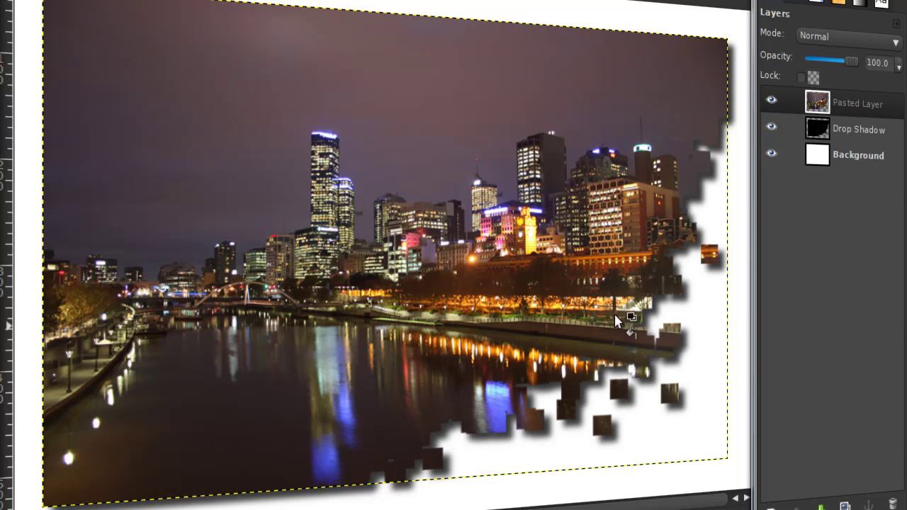
Step: Select the Background layer in the finished example image
click(782, 155)
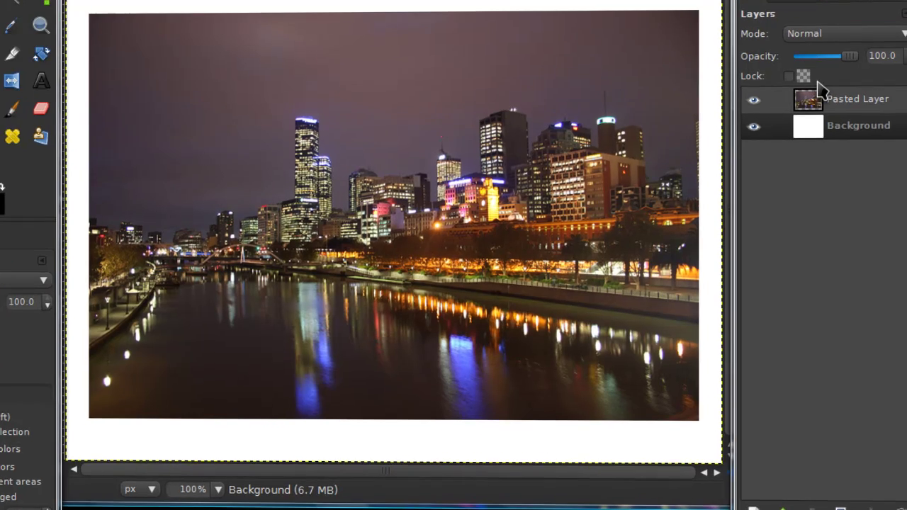
Step: Add a Black (full transparency) layer mask to the Pasted Layer
right_click(815, 109)
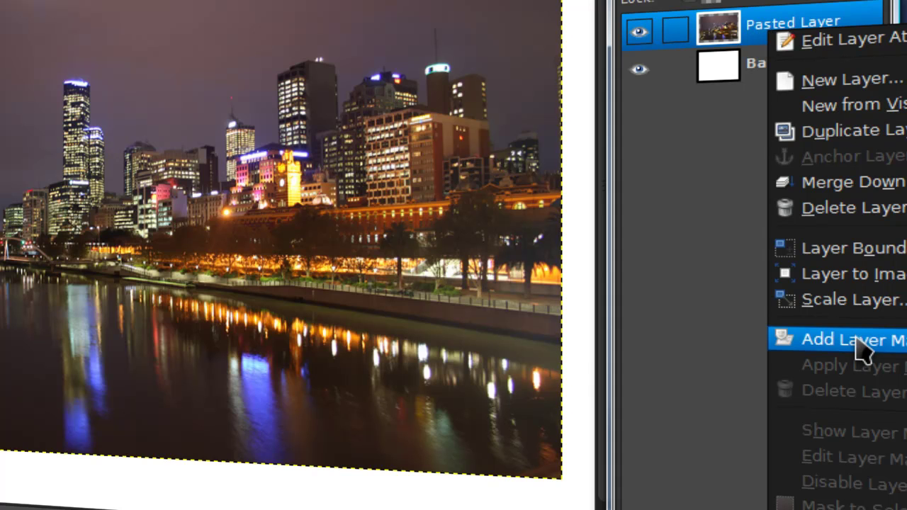
click(886, 343)
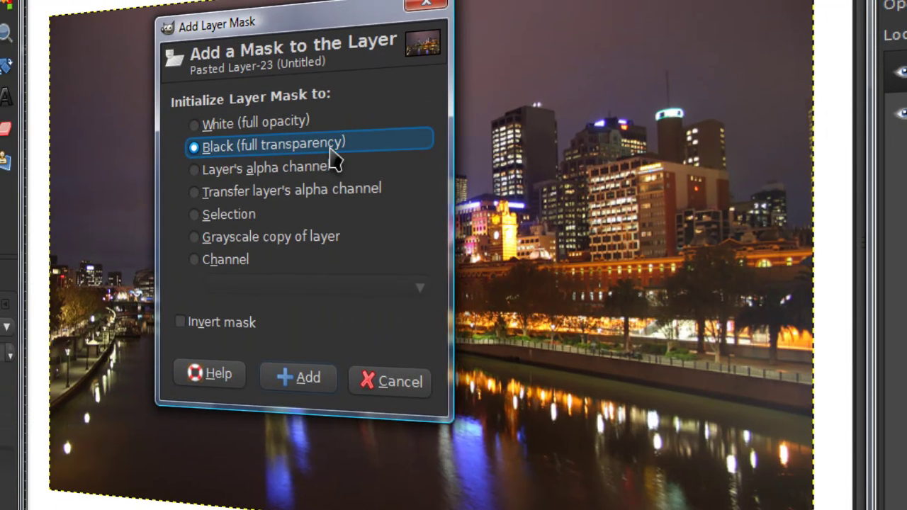
click(312, 379)
key(p)
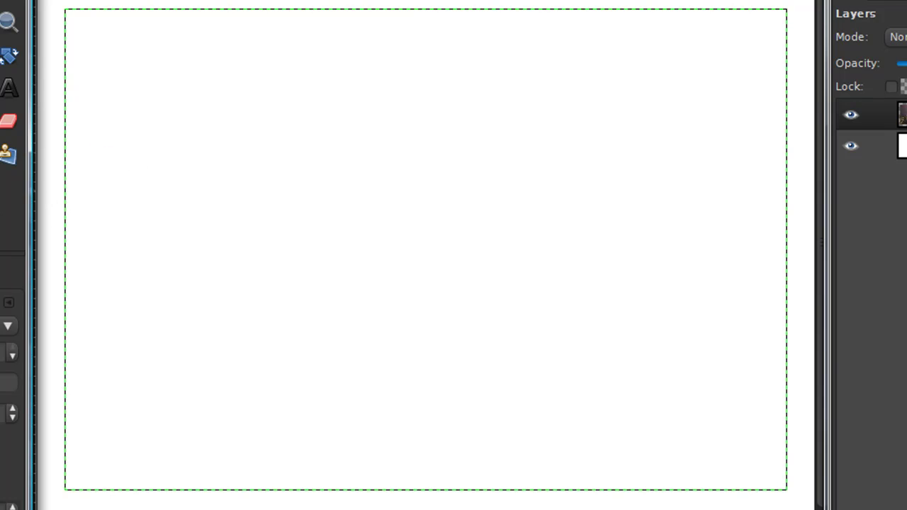
Step: Show the Brushes list, then create a test brush and delete it again
click(896, 5)
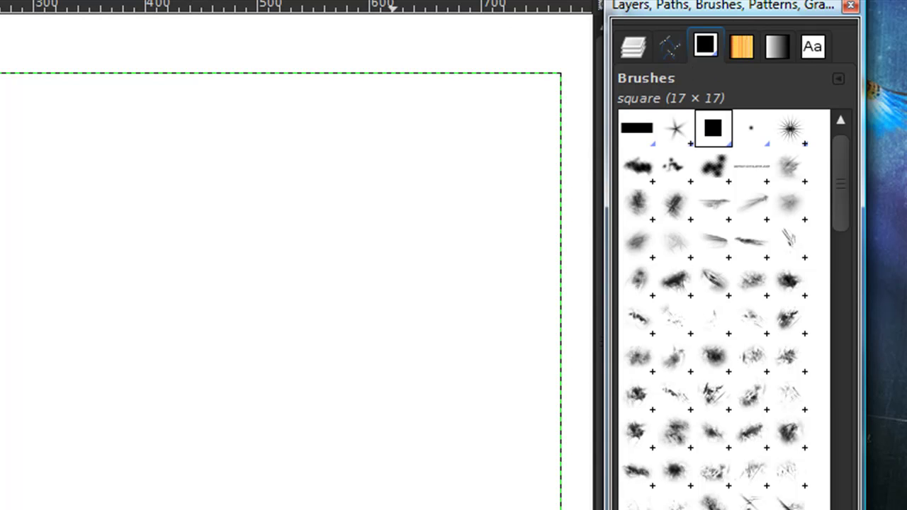
click(334, 0)
mouse_move(386, 32)
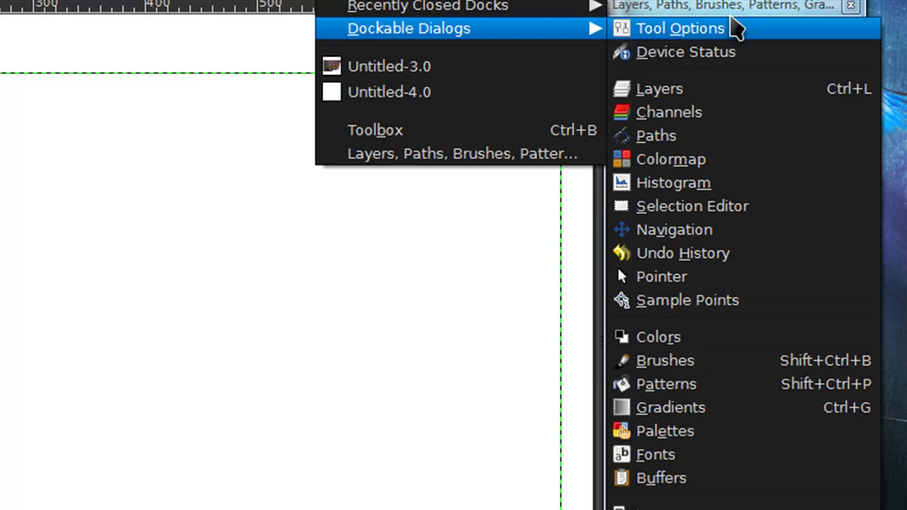
click(712, 5)
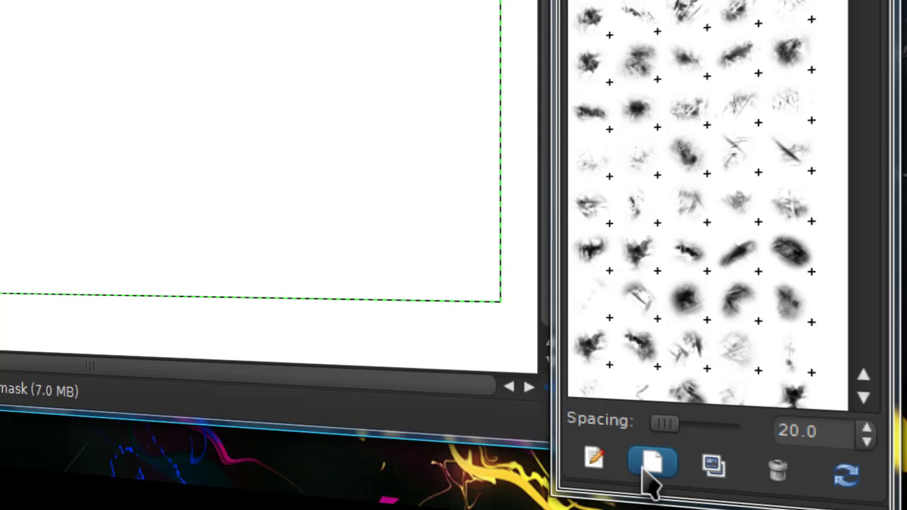
click(649, 468)
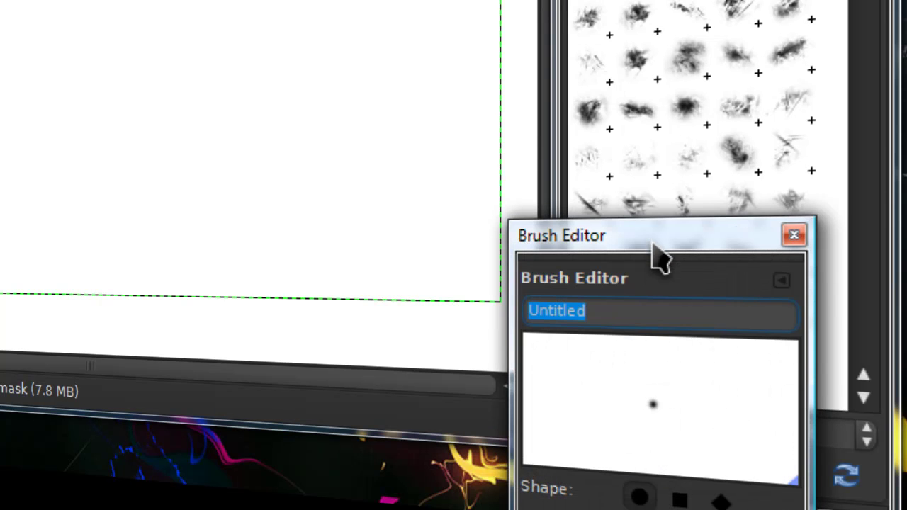
drag(654, 234, 310, 0)
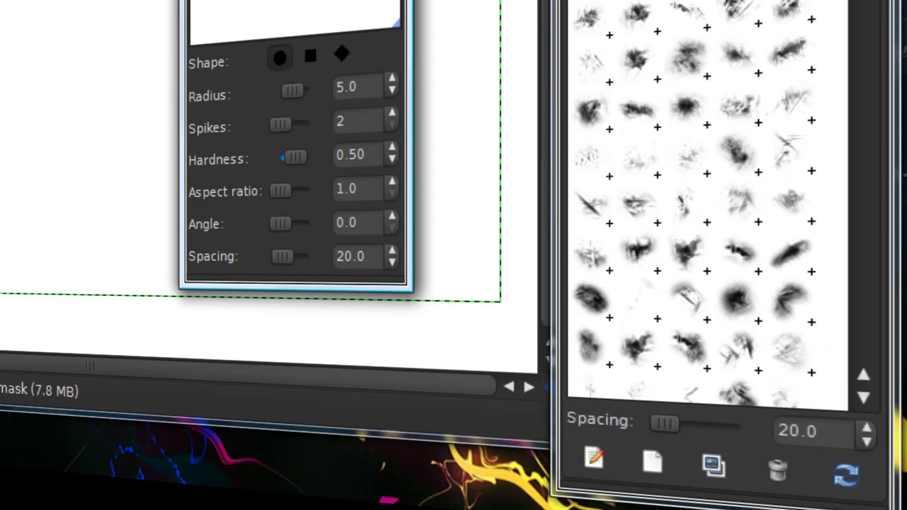
key(Escape)
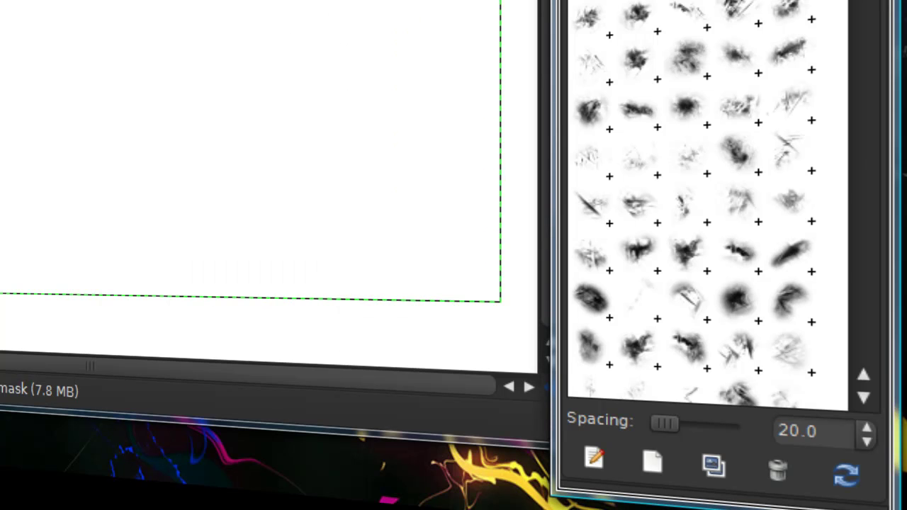
click(778, 470)
click(833, 99)
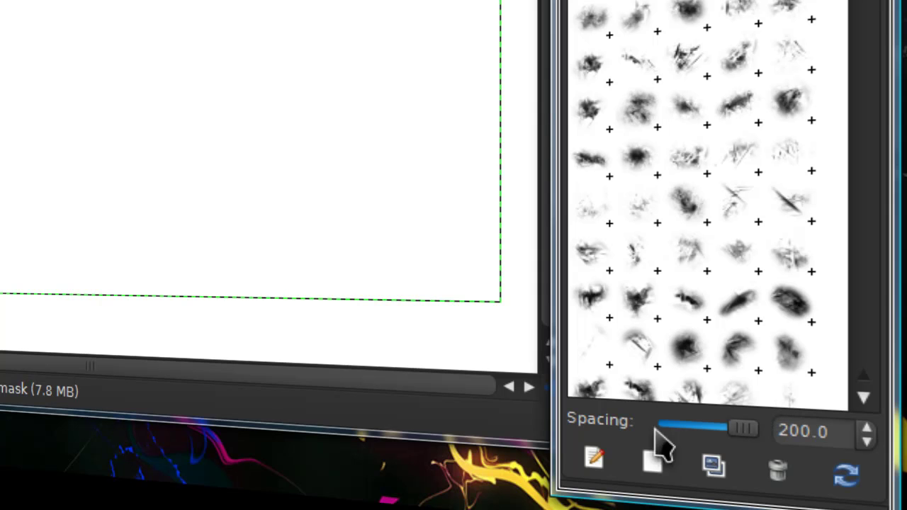
Step: Edit the square brush in the Brush Editor, keeping spacing 20 and spikes 2
drag(742, 427, 664, 425)
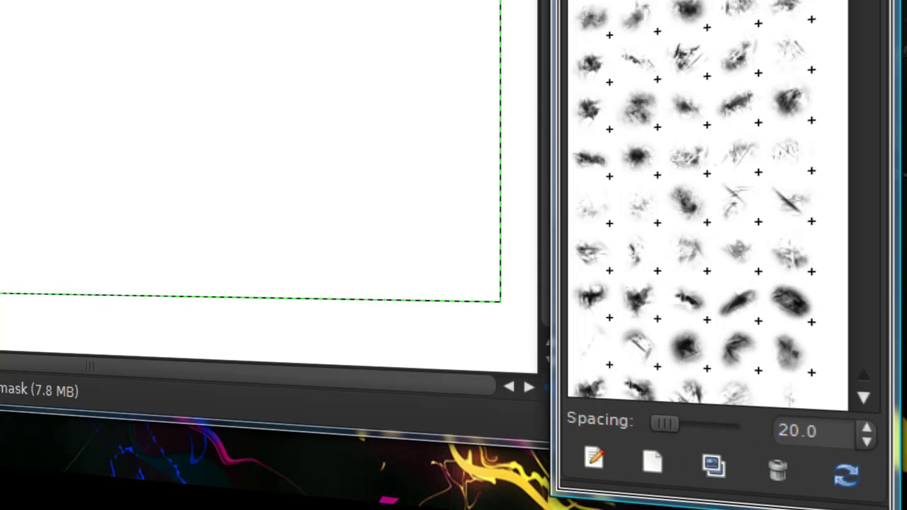
click(595, 459)
drag(581, 222, 371, 0)
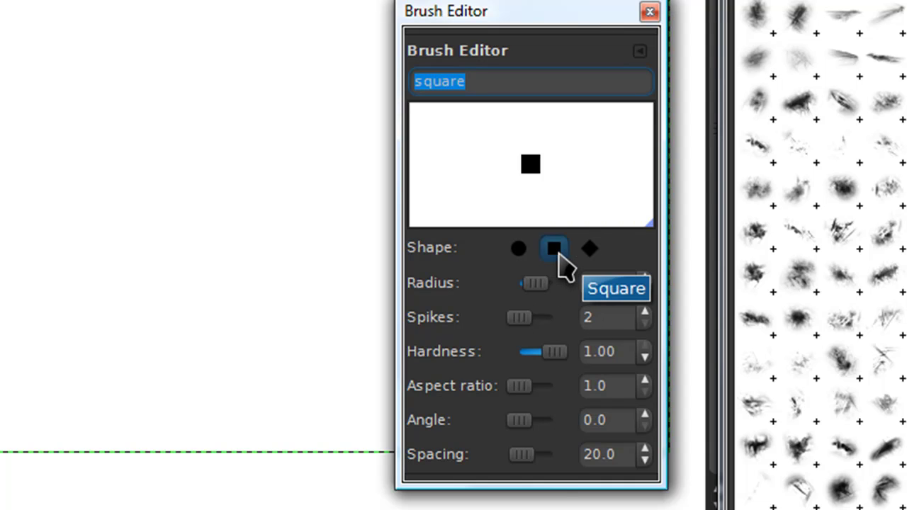
click(645, 312)
click(644, 323)
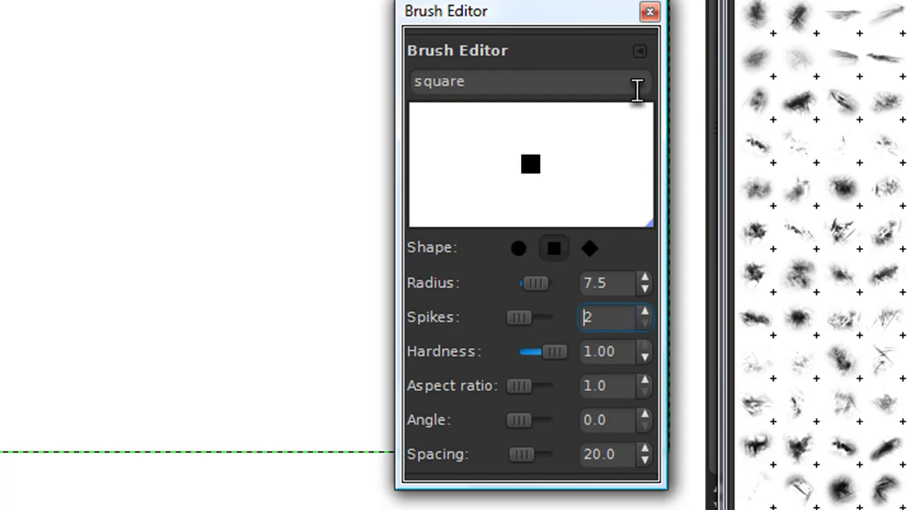
click(651, 13)
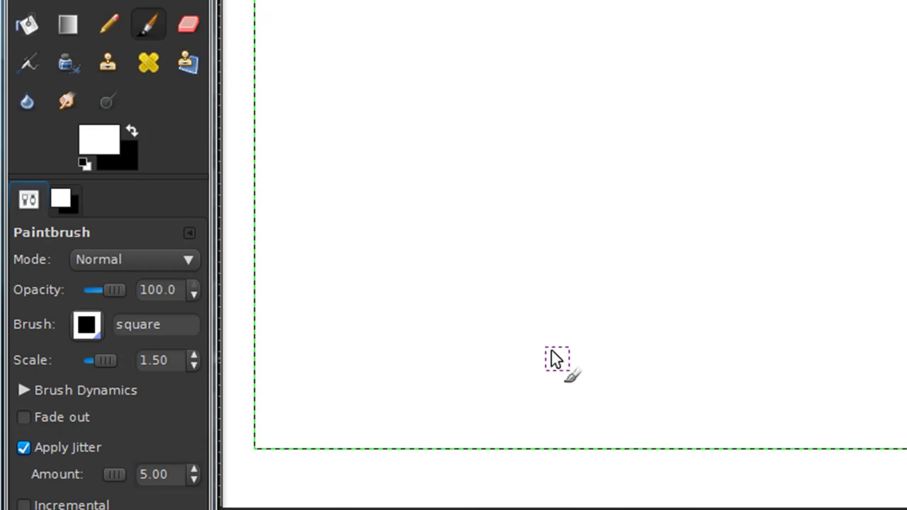
click(93, 454)
mouse_move(386, 317)
mouse_down()
mouse_move(506, 260)
mouse_move(733, 174)
mouse_move(906, 135)
mouse_up()
drag(906, 433, 454, 11)
key(ctrl+z)
key(ctrl+z)
click(95, 448)
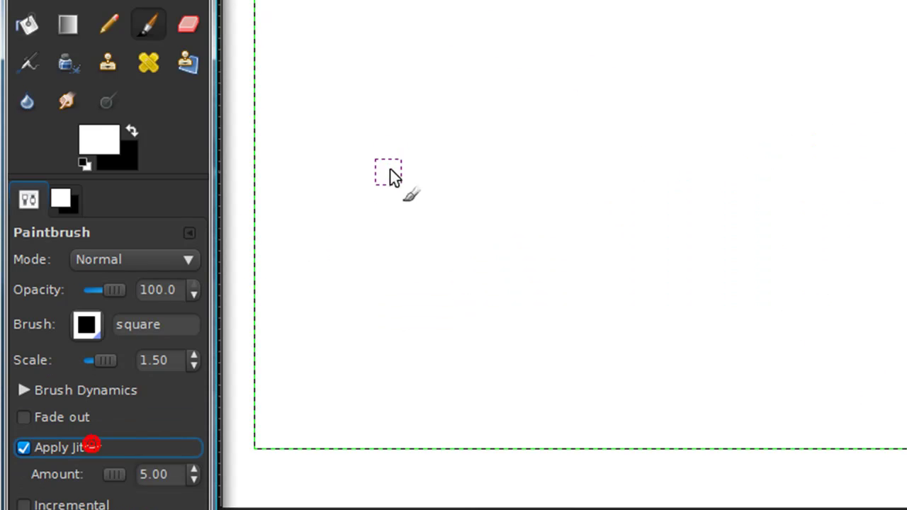
mouse_move(397, 178)
mouse_down()
mouse_move(454, 221)
mouse_move(668, 146)
mouse_move(906, 28)
mouse_up()
key(ctrl+z)
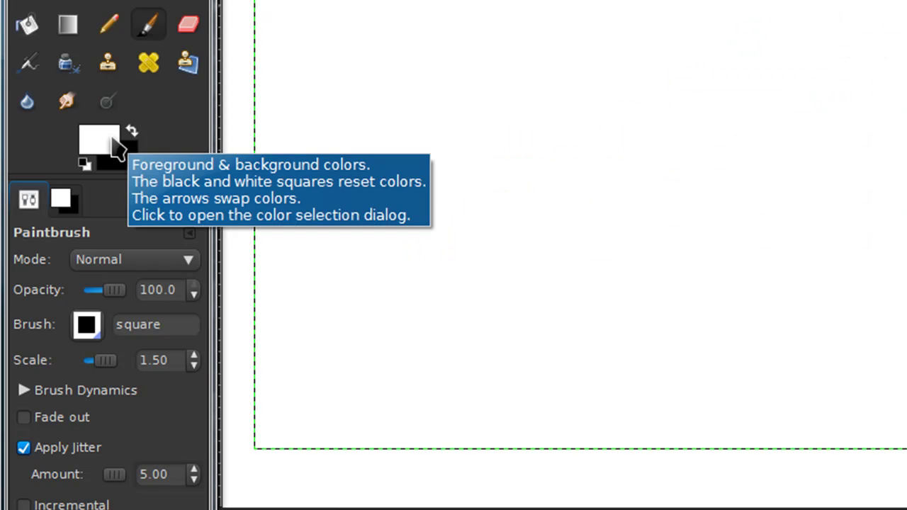
Step: Paint white on the mask to reveal the city, leaving a ragged lower-right edge
mouse_move(81, 40)
mouse_down()
mouse_move(83, 74)
mouse_move(137, 108)
mouse_move(179, 32)
mouse_move(686, 44)
mouse_up()
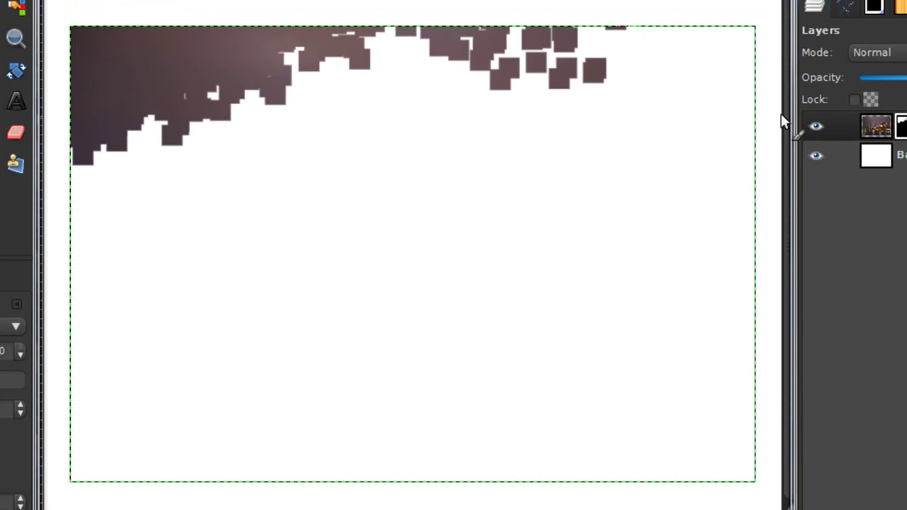
mouse_move(778, 117)
mouse_down()
mouse_move(751, 100)
mouse_move(507, 304)
mouse_move(369, 470)
mouse_move(353, 450)
mouse_move(516, 279)
mouse_move(307, 343)
mouse_move(186, 475)
mouse_move(244, 450)
mouse_move(222, 408)
mouse_move(265, 447)
mouse_move(121, 462)
mouse_move(56, 448)
mouse_move(116, 500)
mouse_move(105, 351)
mouse_move(122, 163)
mouse_move(88, 367)
mouse_move(95, 301)
mouse_move(62, 134)
mouse_move(65, 348)
mouse_move(86, 476)
mouse_move(119, 471)
mouse_move(164, 240)
mouse_move(197, 143)
mouse_move(163, 127)
mouse_move(160, 89)
mouse_move(148, 183)
mouse_move(156, 325)
mouse_move(191, 321)
mouse_move(192, 386)
mouse_move(206, 423)
mouse_move(158, 333)
mouse_move(175, 406)
mouse_move(217, 381)
mouse_move(239, 341)
mouse_move(161, 445)
mouse_move(203, 476)
mouse_move(282, 156)
mouse_move(282, 202)
mouse_move(210, 130)
mouse_move(178, 170)
mouse_up()
mouse_move(344, 86)
mouse_down()
mouse_move(446, 71)
mouse_move(440, 170)
mouse_move(538, 128)
mouse_move(358, 216)
mouse_up()
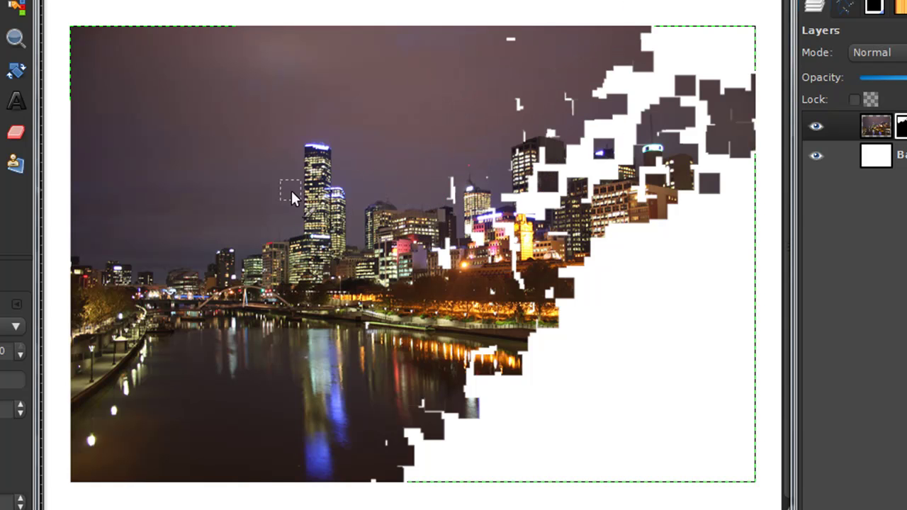
mouse_move(380, 398)
mouse_down()
mouse_move(450, 280)
mouse_move(594, 135)
mouse_move(489, 234)
mouse_move(428, 157)
mouse_move(486, 139)
mouse_move(512, 76)
mouse_move(447, 103)
mouse_move(702, 0)
mouse_move(767, 29)
mouse_move(768, 41)
mouse_move(727, 52)
mouse_move(723, 77)
mouse_move(651, 157)
mouse_move(655, 151)
mouse_move(493, 289)
mouse_move(535, 287)
mouse_move(456, 361)
mouse_move(580, 246)
mouse_move(646, 204)
mouse_move(642, 196)
mouse_move(621, 254)
mouse_move(563, 321)
mouse_move(597, 367)
mouse_move(619, 358)
mouse_move(621, 308)
mouse_move(658, 279)
mouse_move(652, 317)
mouse_move(545, 341)
mouse_move(511, 425)
mouse_move(529, 420)
mouse_move(671, 280)
mouse_move(658, 246)
mouse_move(671, 201)
mouse_move(786, 140)
mouse_move(705, 144)
mouse_move(700, 177)
mouse_move(669, 194)
mouse_move(710, 198)
mouse_move(683, 190)
mouse_move(642, 226)
mouse_move(604, 246)
mouse_up()
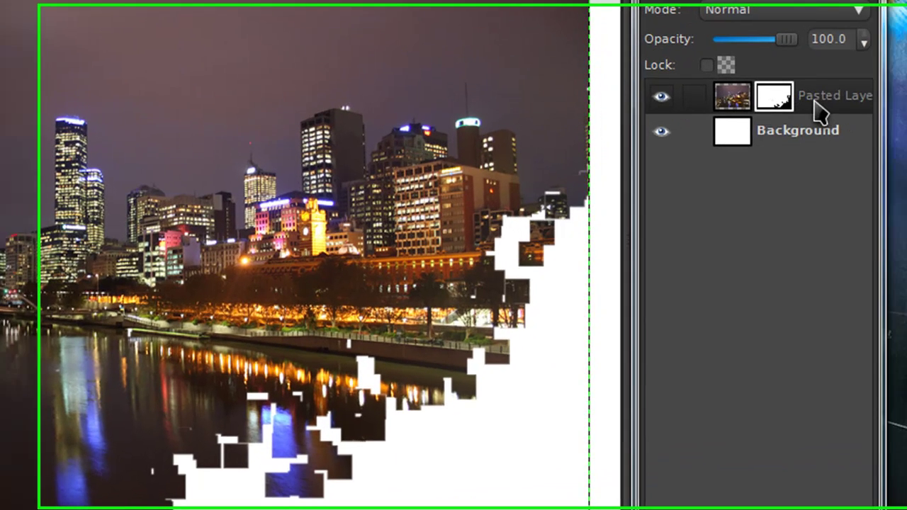
Step: Apply the layer mask on the Pasted Layer
right_click(797, 106)
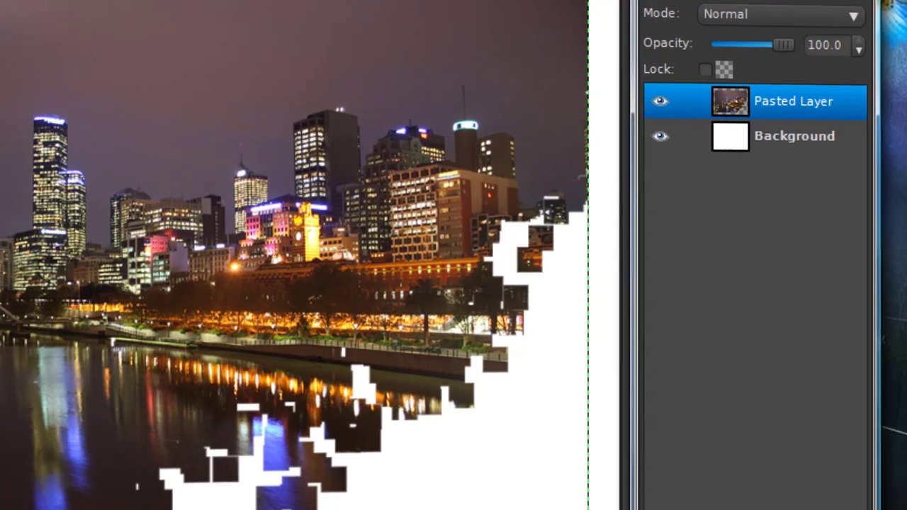
Step: Add a Drop Shadow with offset 8/8, blur radius 10 and opacity 80
click(369, 1)
mouse_move(458, 132)
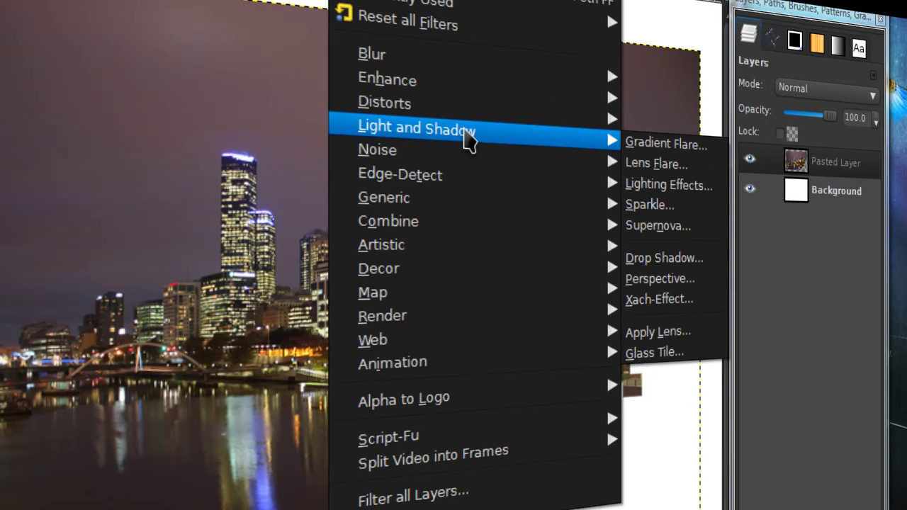
click(673, 261)
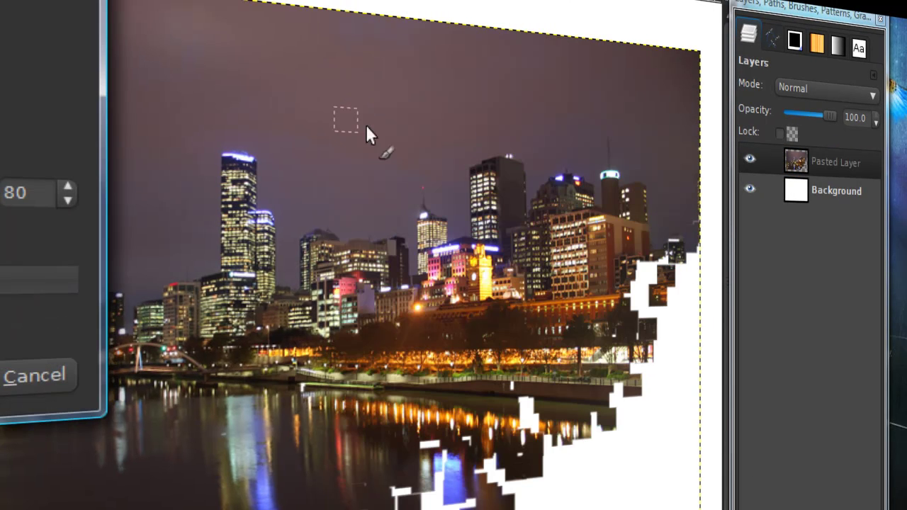
drag(12, 28, 426, 44)
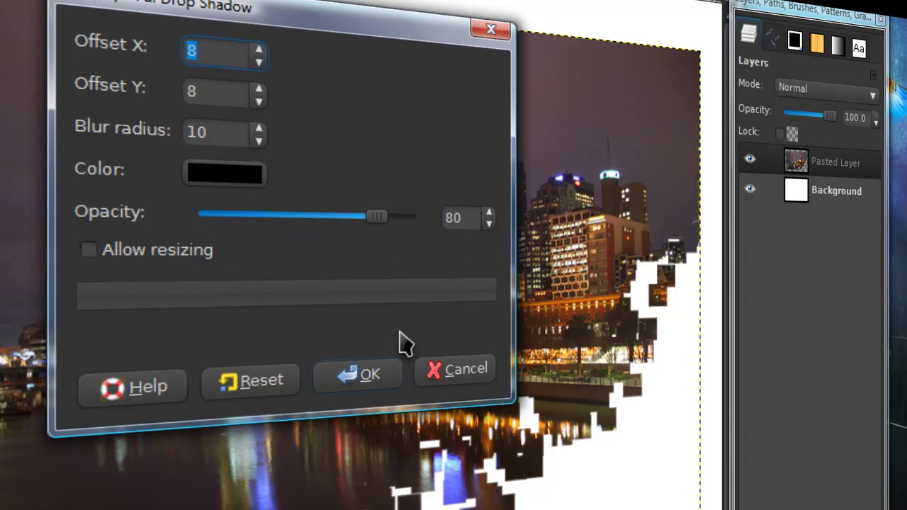
click(374, 374)
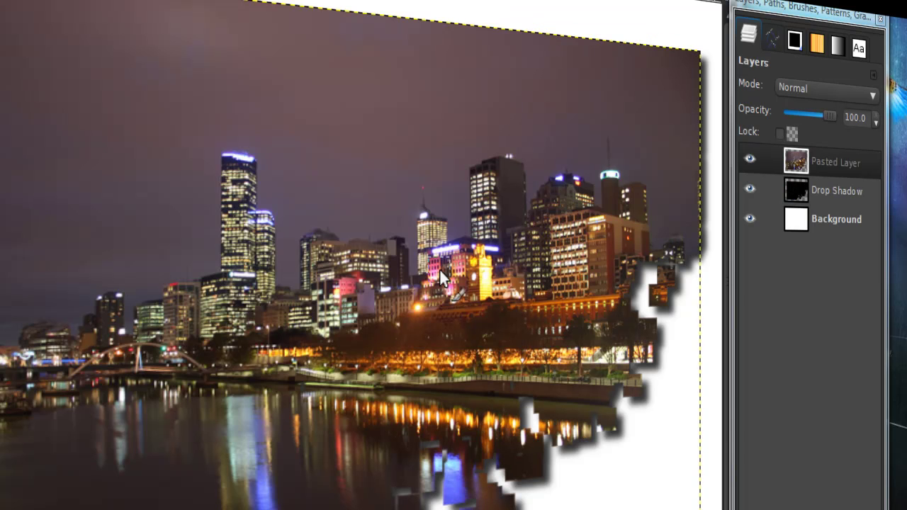
click(840, 220)
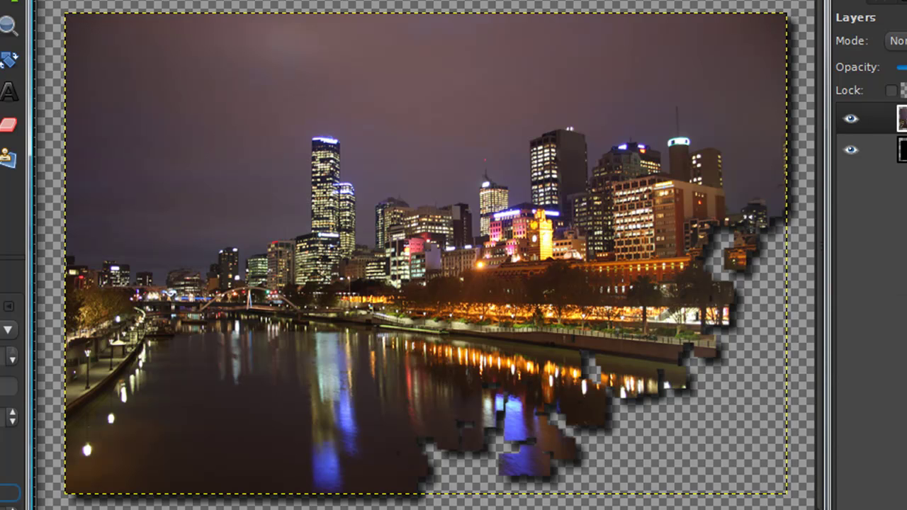
Step: Begin saving as city.png in the Pictures folder, then cancel the dialog
key(alt+f)
click(75, 104)
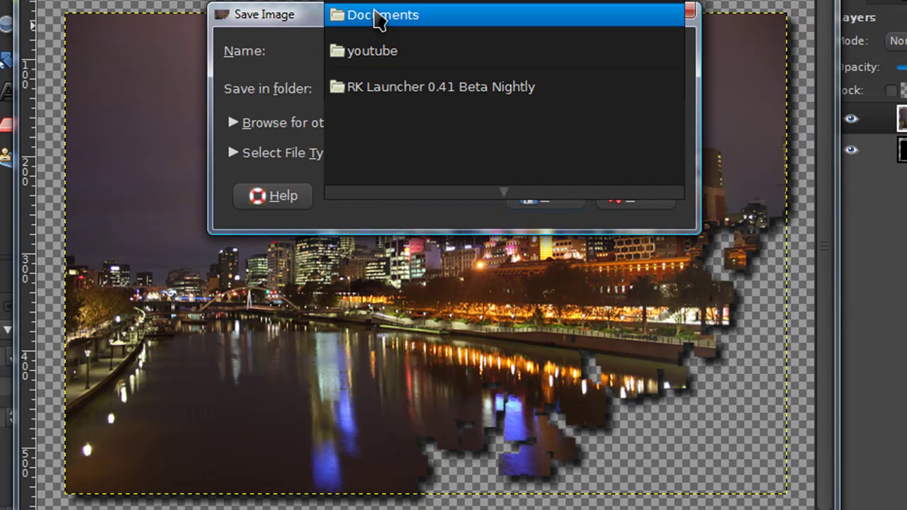
click(385, 28)
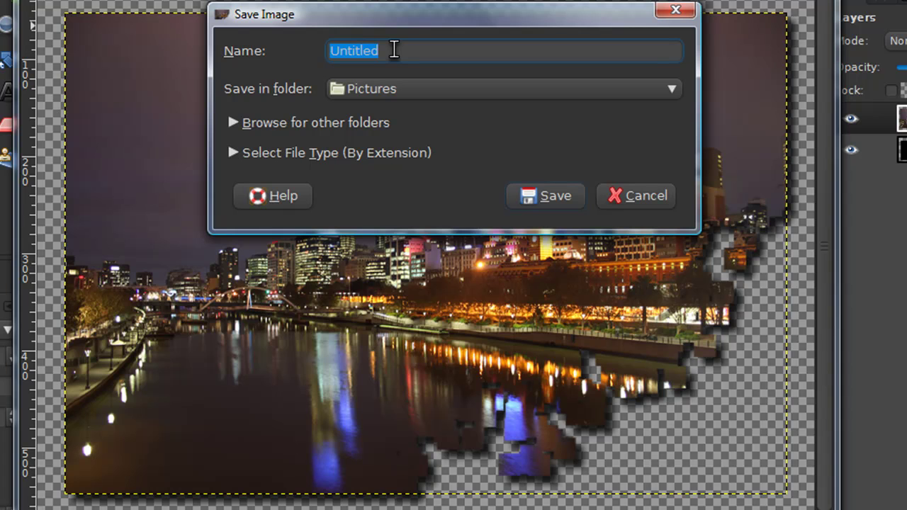
text(city.png)
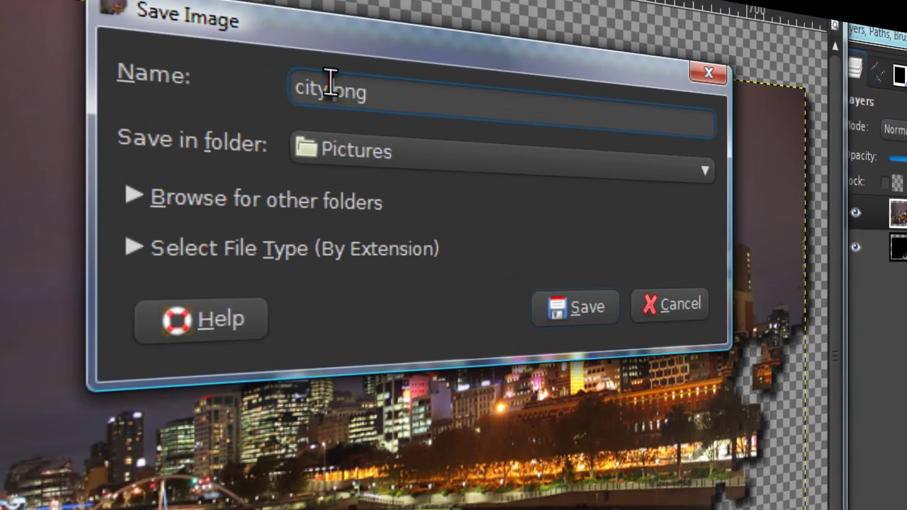
click(674, 303)
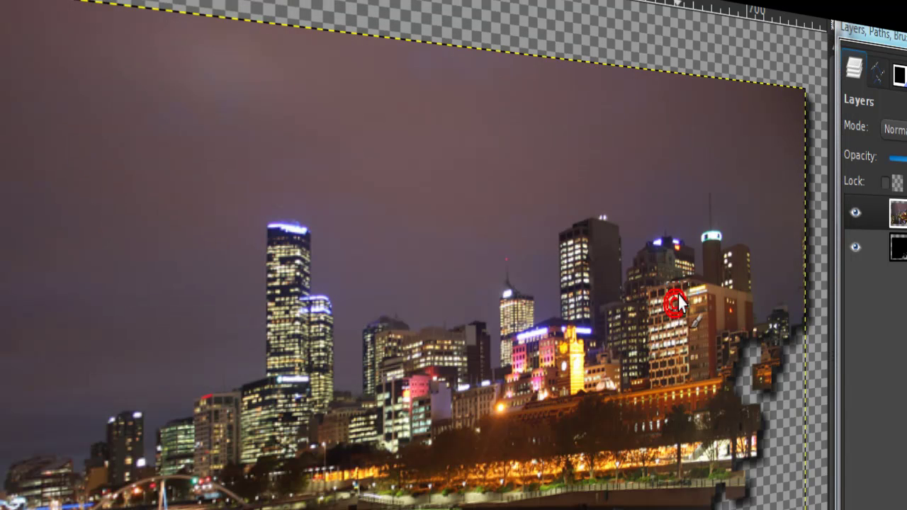